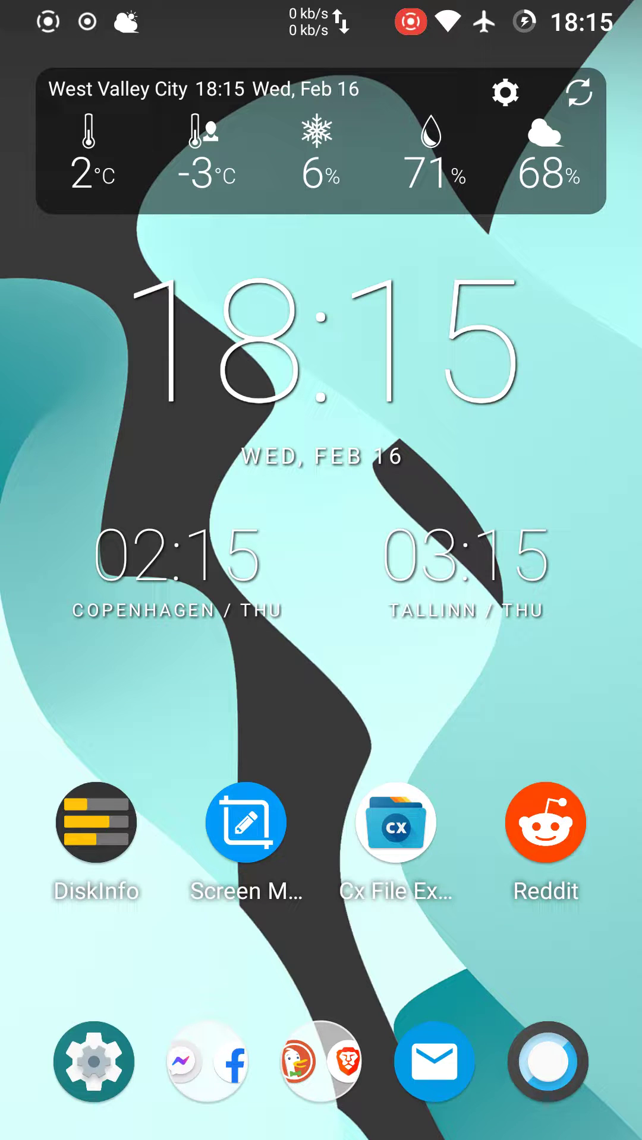
Launch DiskInfo and show its RAM detail: 1 GB used, 658 MB free of 1.7 GB
click(96, 822)
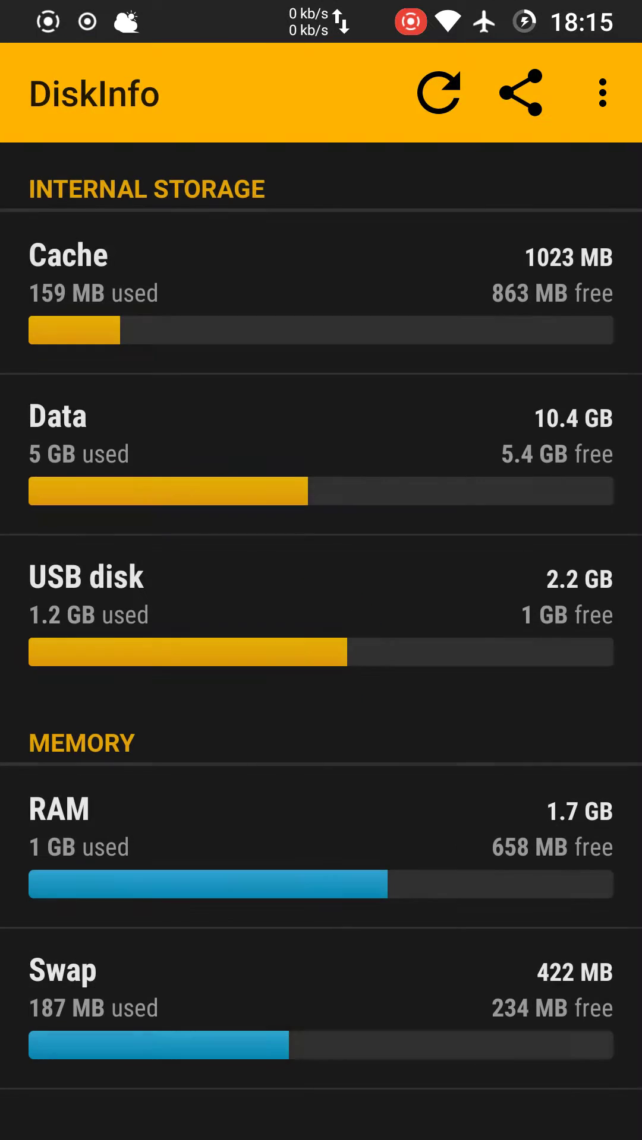
click(262, 896)
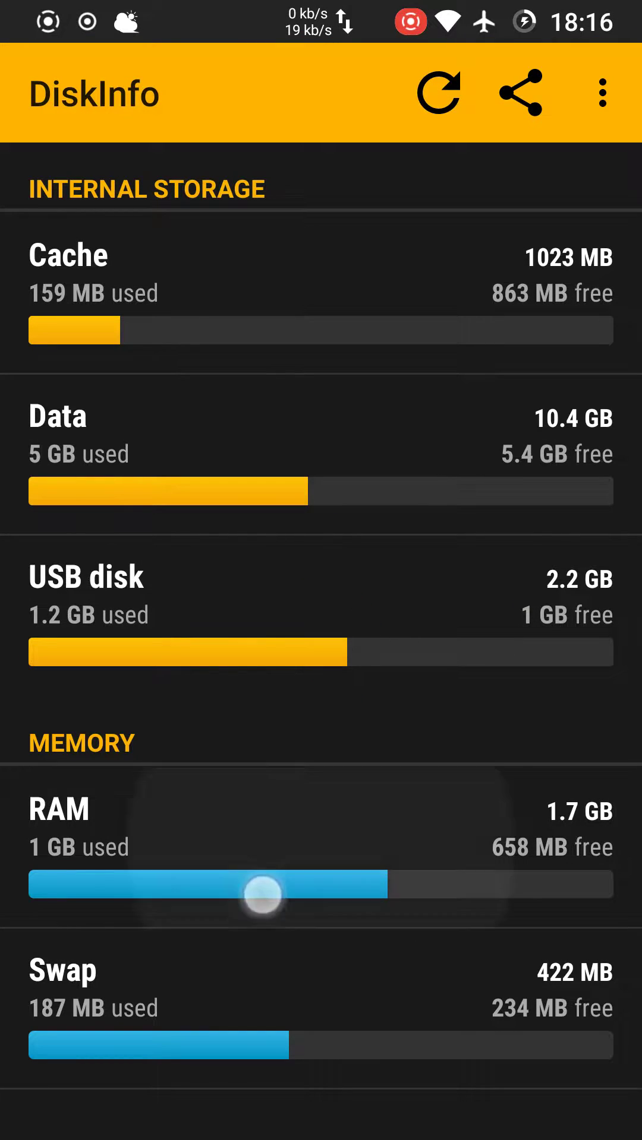
click(437, 532)
click(440, 864)
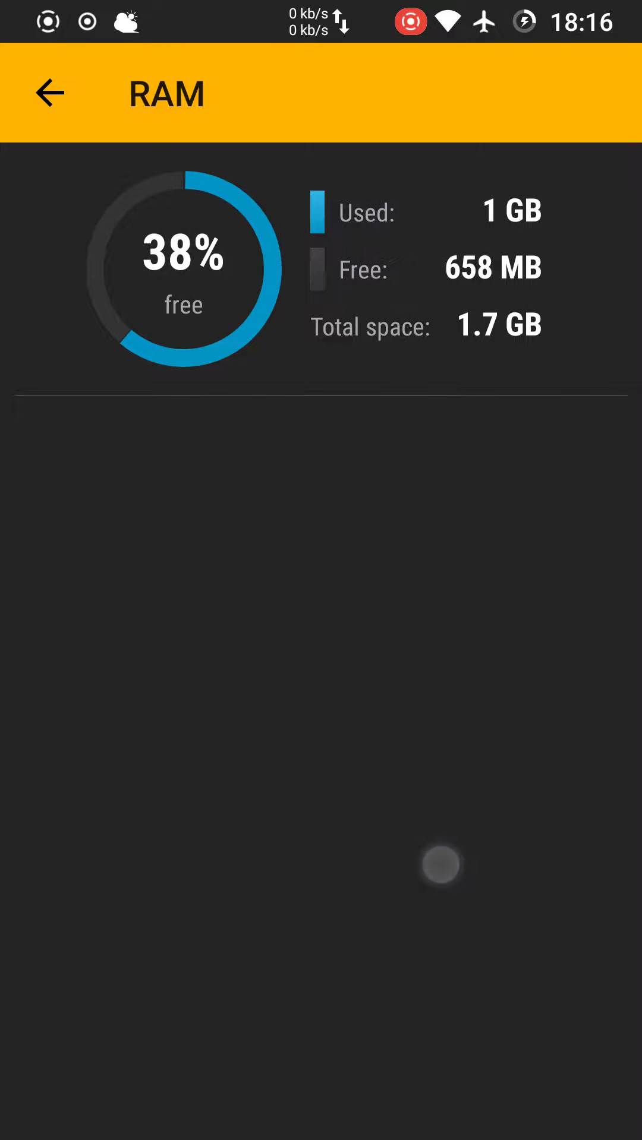
click(447, 281)
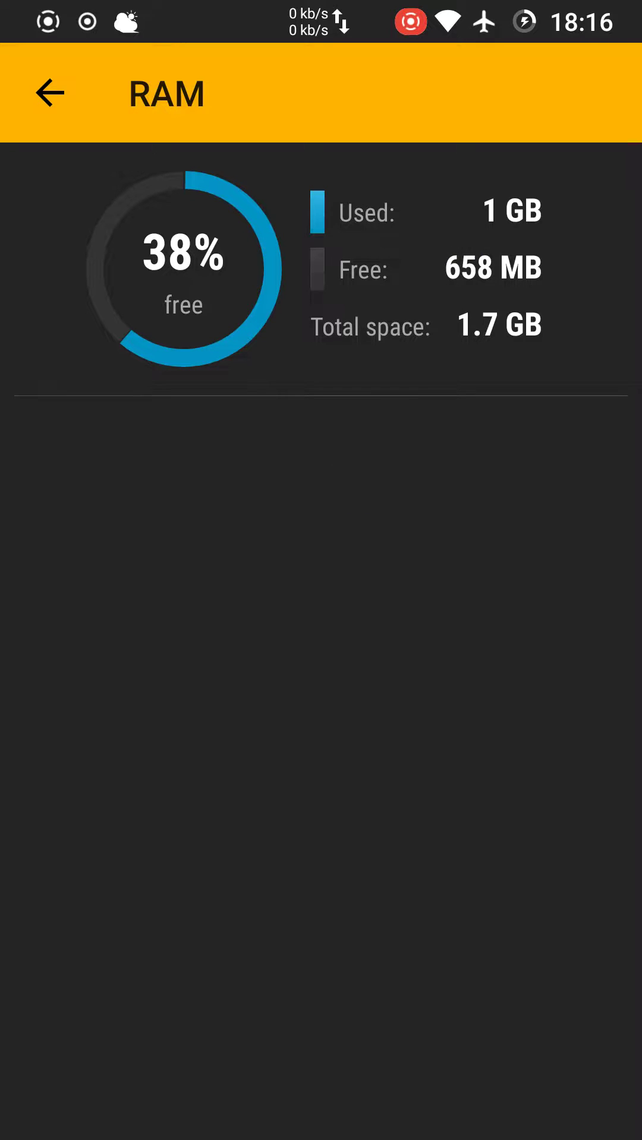
Launch CPU-Z and check the Device tab's Total and Available RAM figures
drag(321, 1132, 321, 713)
drag(322, 892, 321, 357)
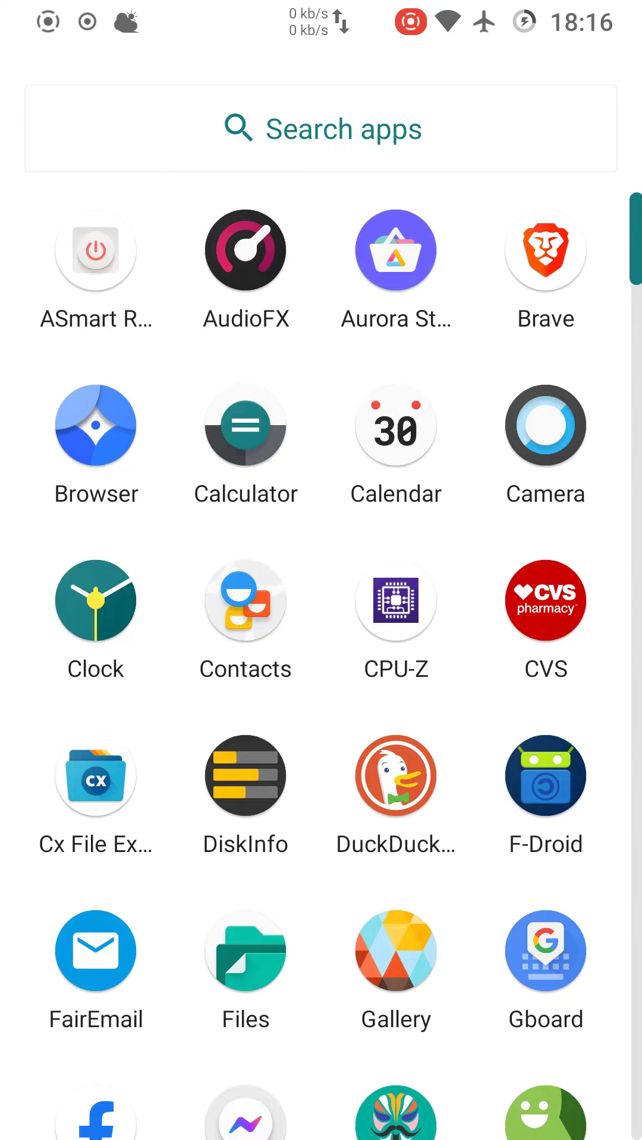
drag(437, 944, 436, 764)
drag(437, 624, 436, 847)
click(396, 601)
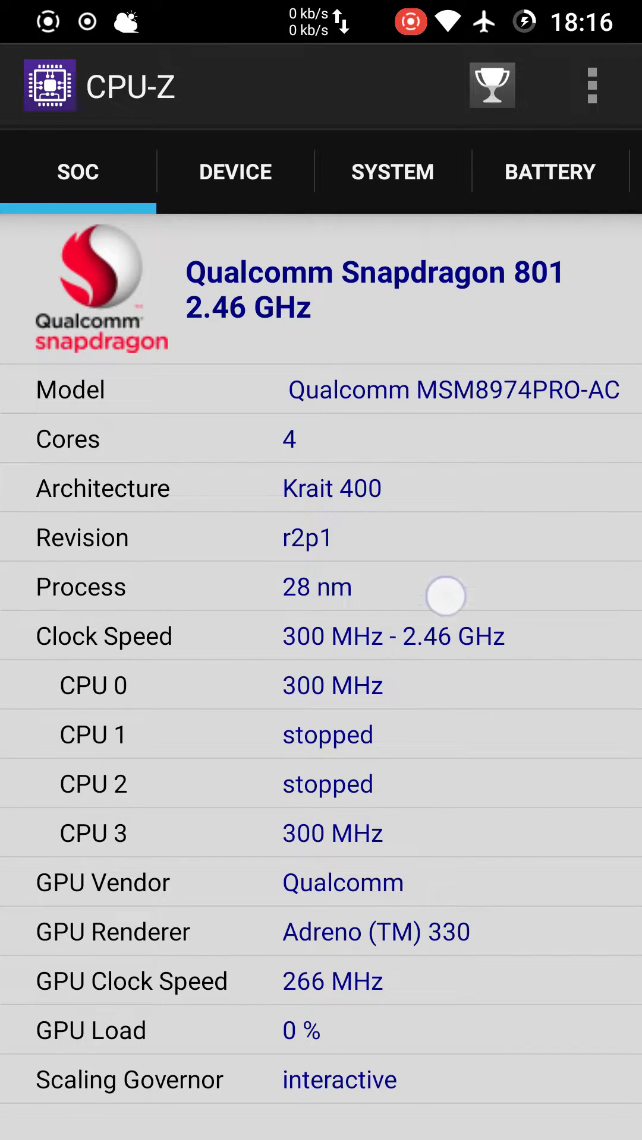
click(241, 172)
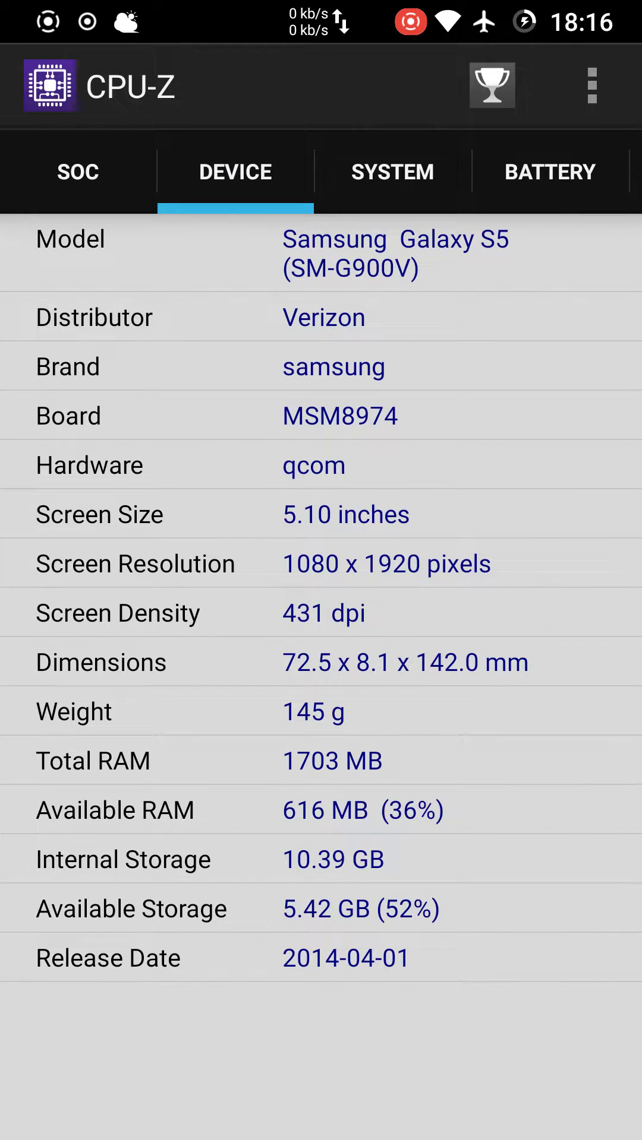
click(509, 270)
click(392, 751)
click(440, 813)
Review CPU-Z's Android 11 system info, battery and thermal readings, then the About page
click(392, 172)
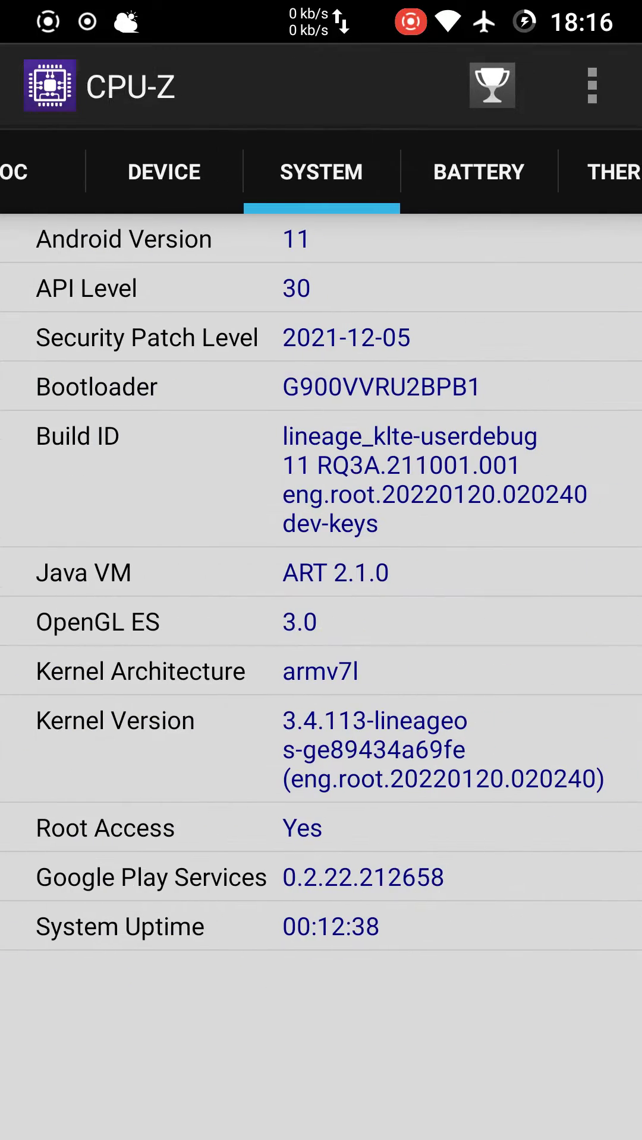
click(349, 237)
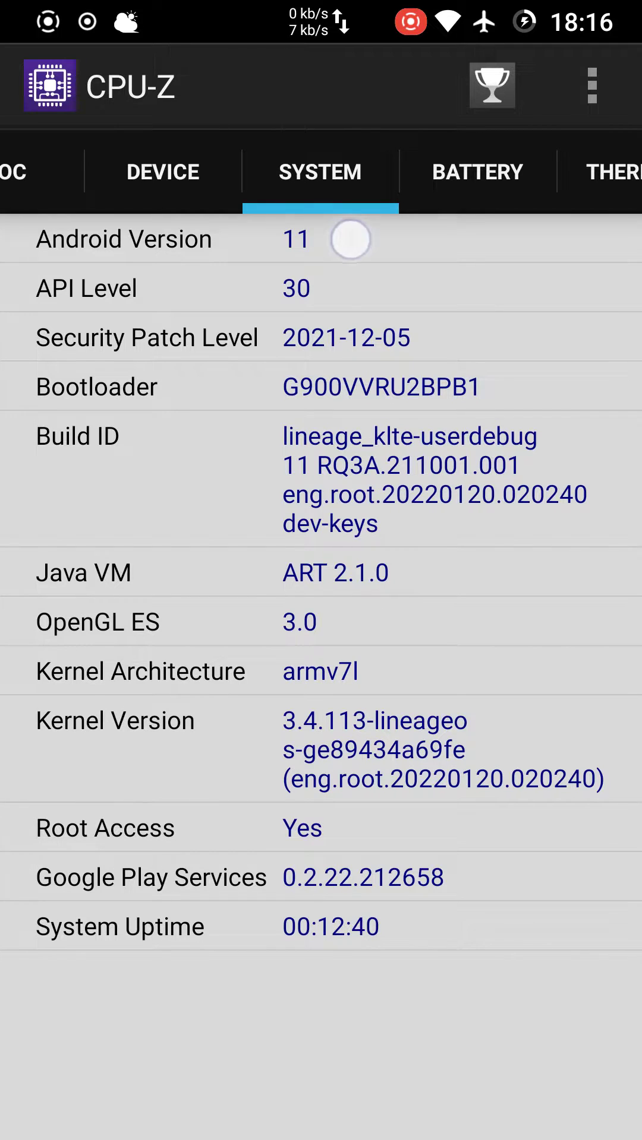
click(373, 246)
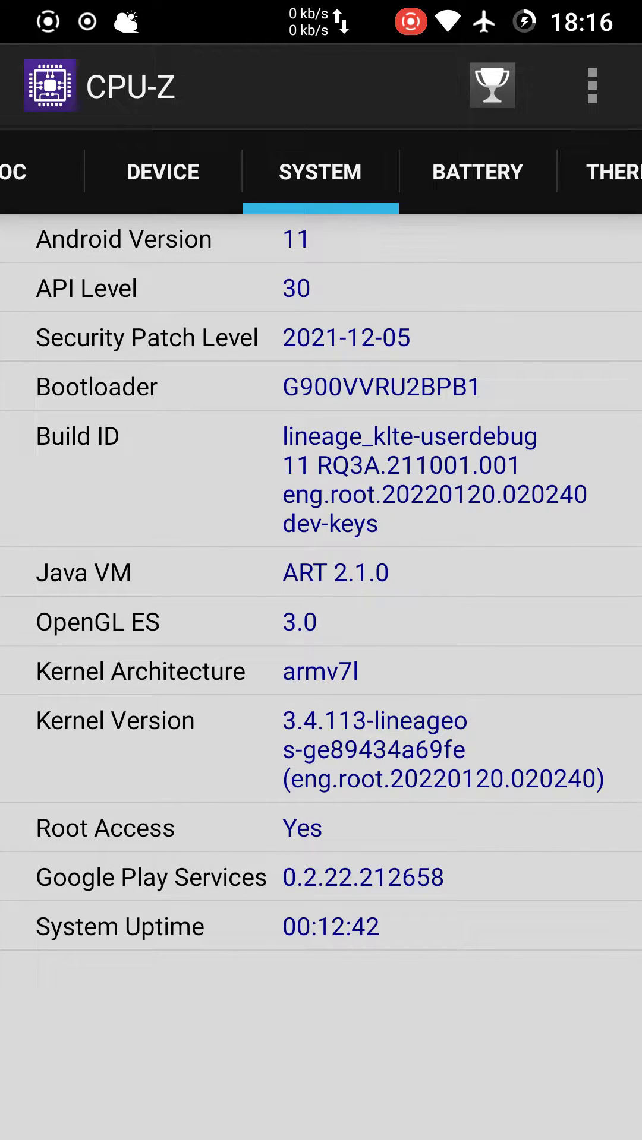
click(495, 188)
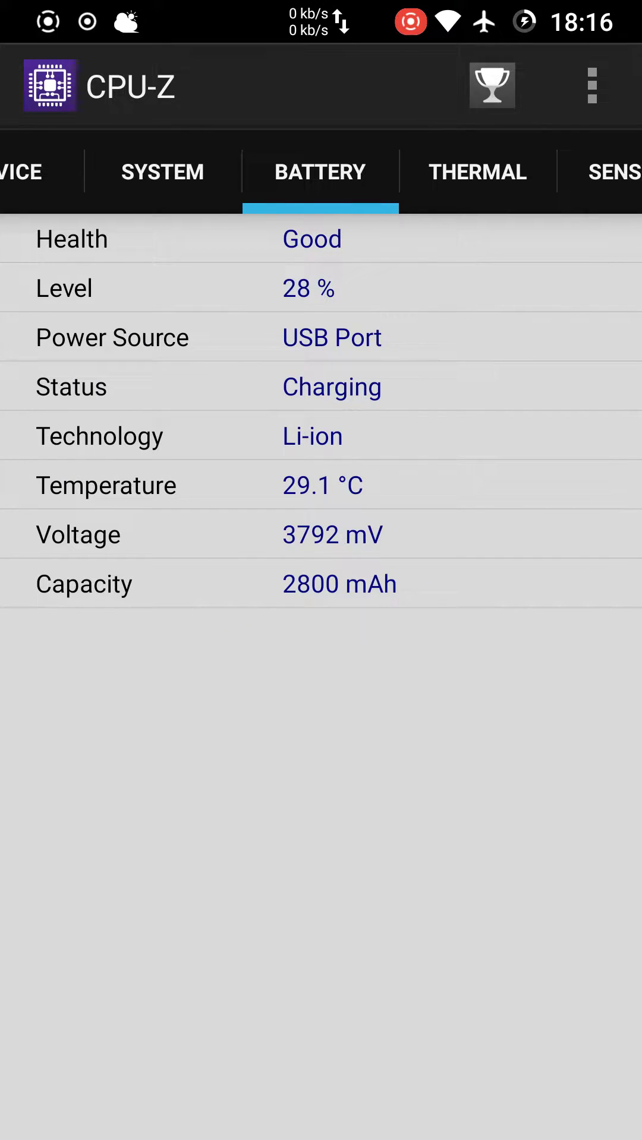
click(490, 191)
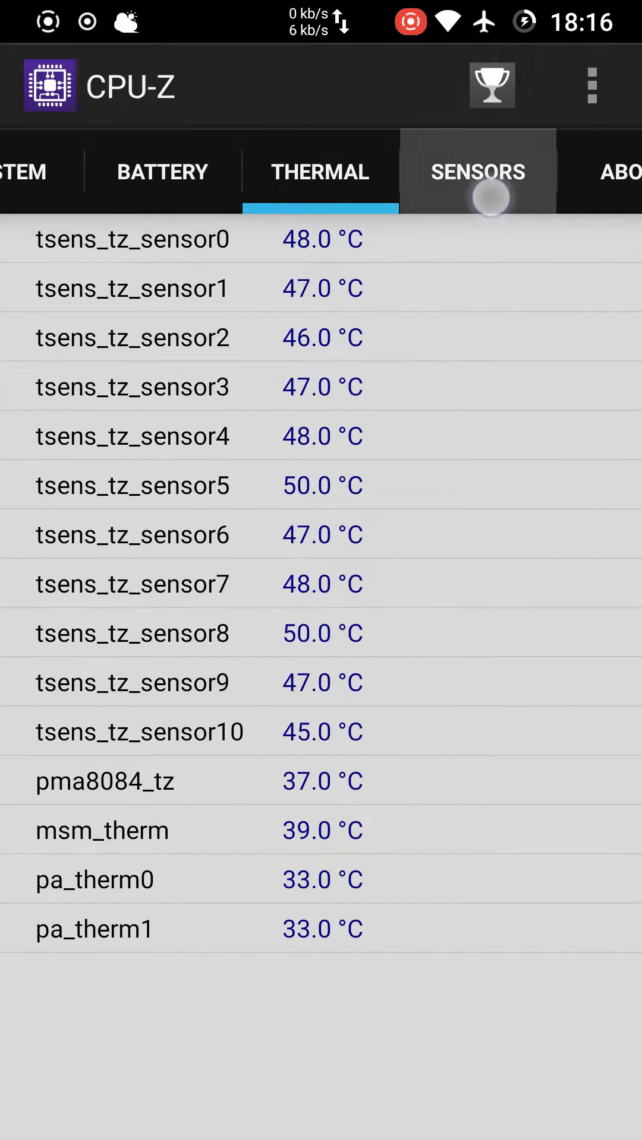
click(573, 204)
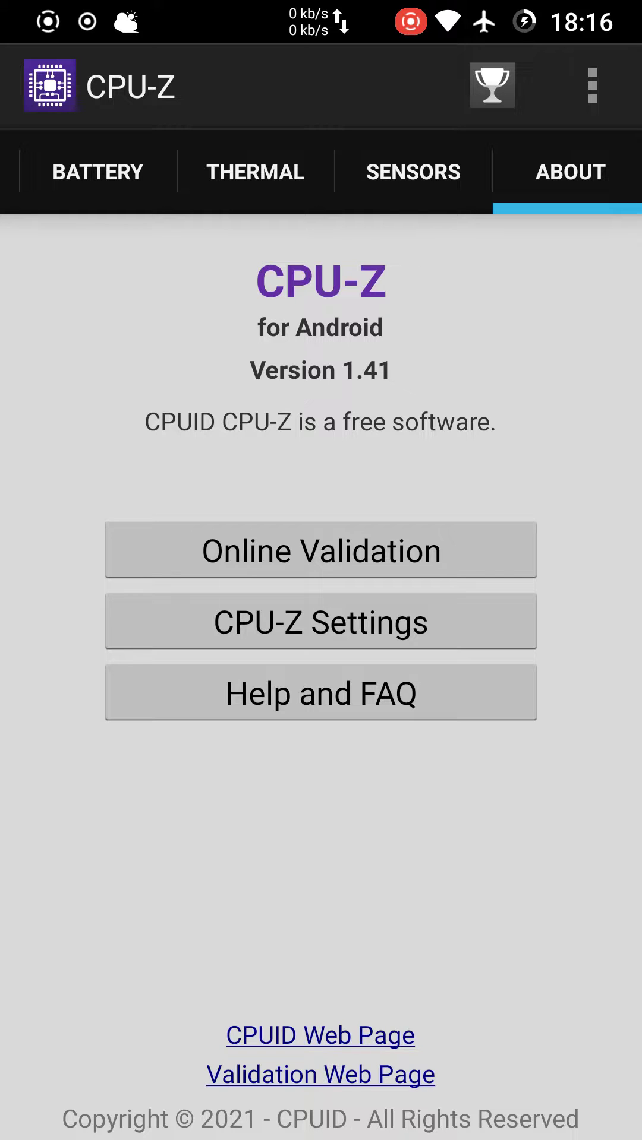
Go home and open Settings from the expanded quick settings panel
key(Home)
drag(321, 5, 320, 624)
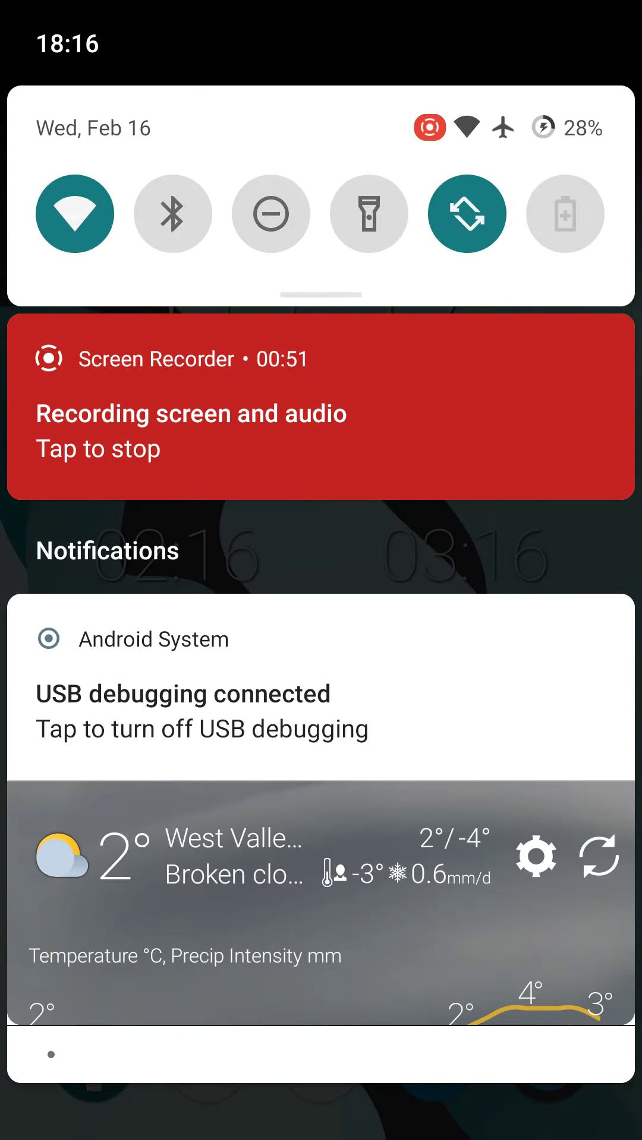
drag(547, 204, 547, 668)
click(591, 820)
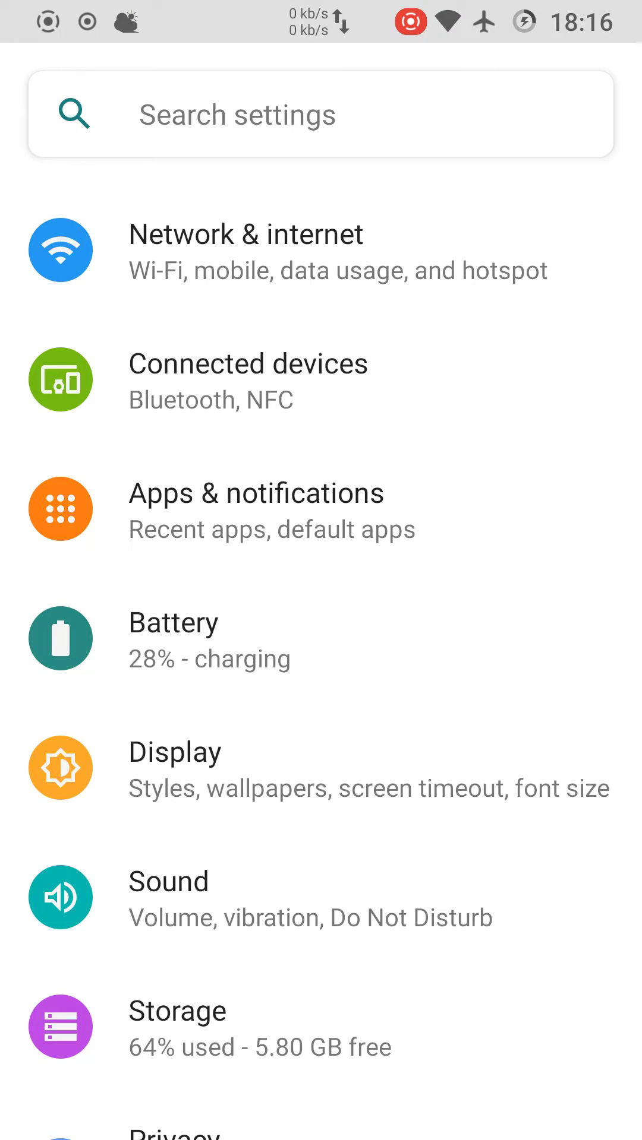
scroll(453, 695, down, 5)
scroll(452, 695, down, 3)
In About phone, keep the device name SM-G900V and open the Android version page
click(223, 1061)
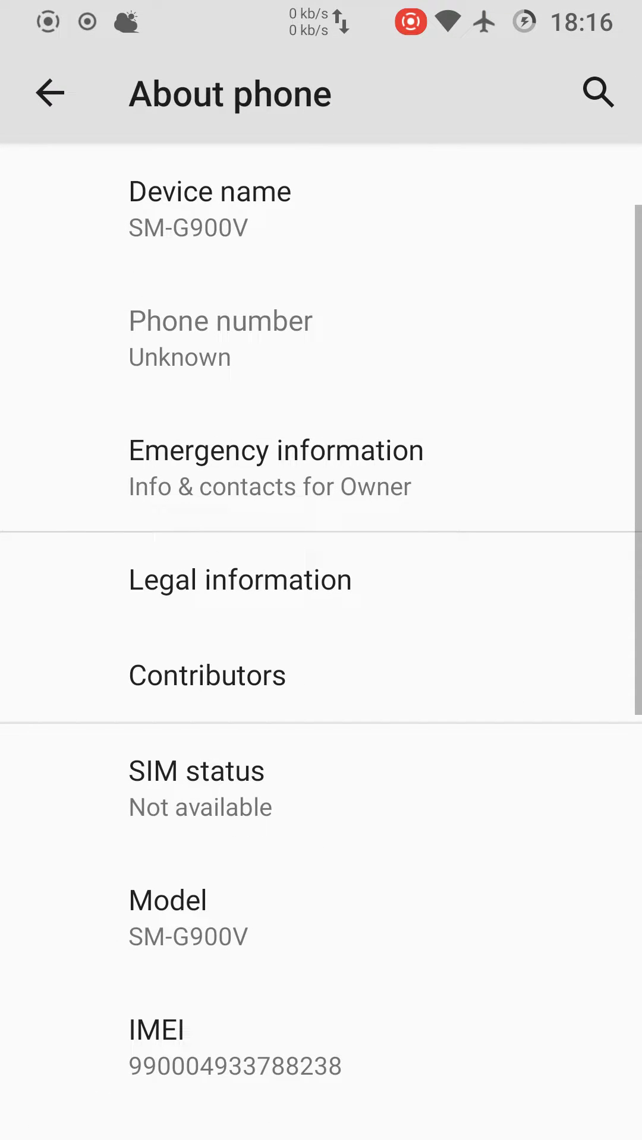
click(243, 221)
click(400, 452)
scroll(471, 651, down, 5)
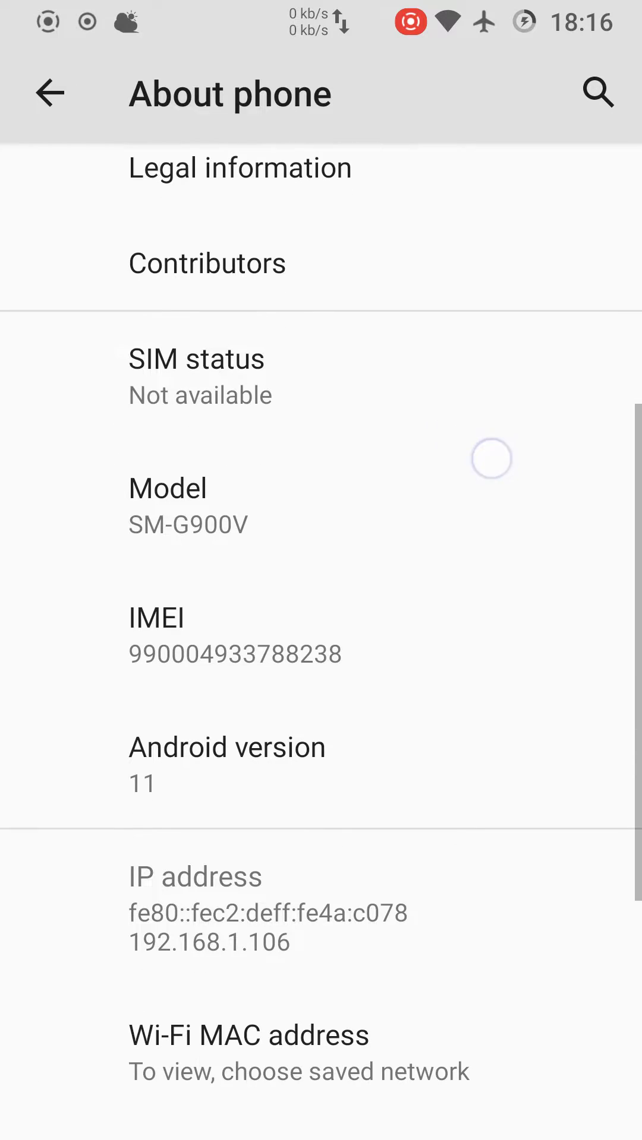
scroll(469, 644, down, 2)
click(288, 578)
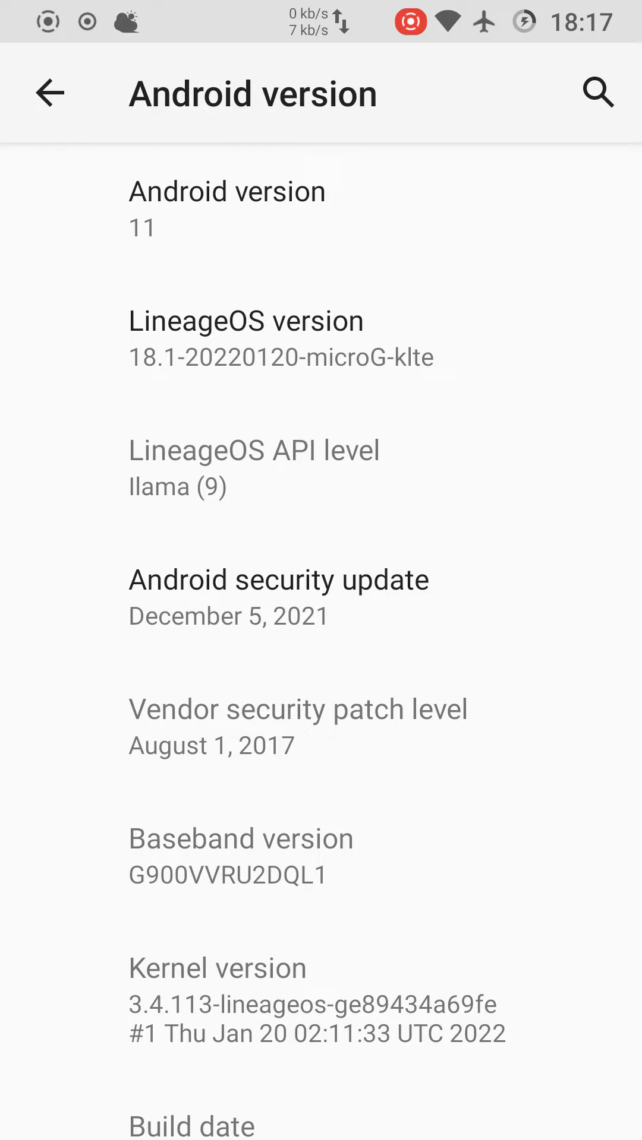
Check the Android 11 and LineageOS version entries, then back out to Settings
click(319, 207)
click(363, 343)
click(70, 100)
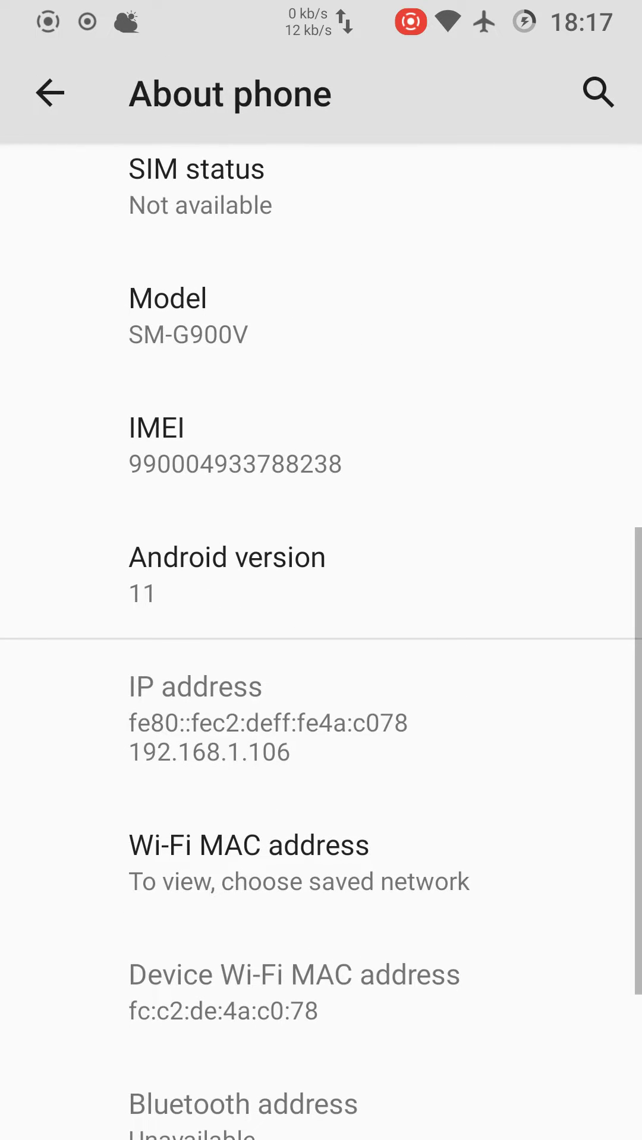
scroll(365, 728, up, 8)
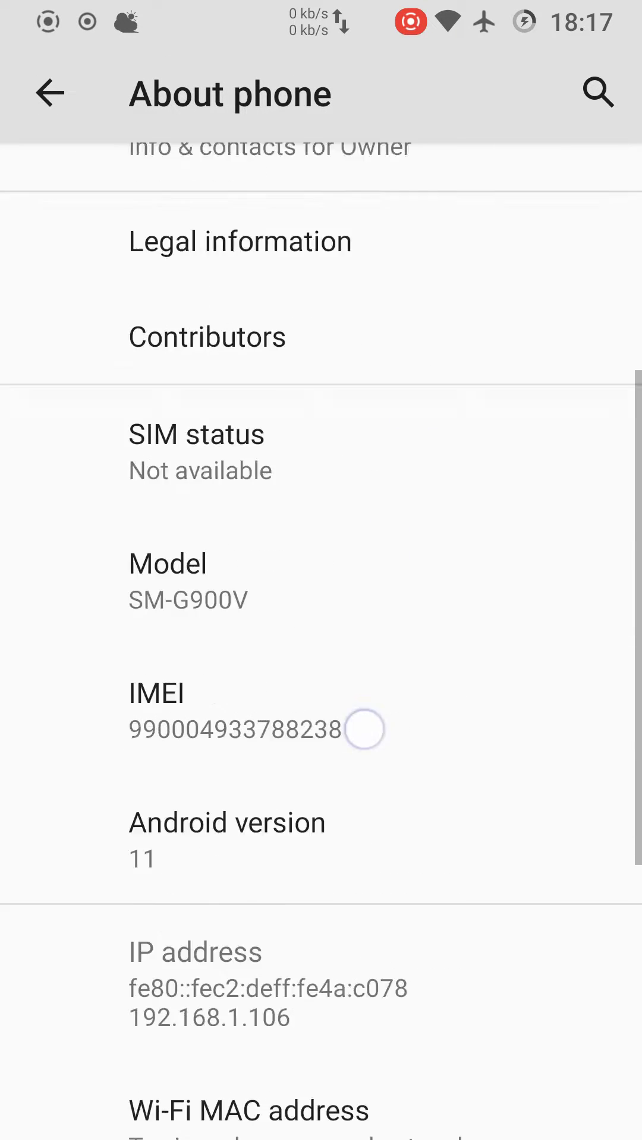
scroll(496, 576, down, 8)
click(65, 106)
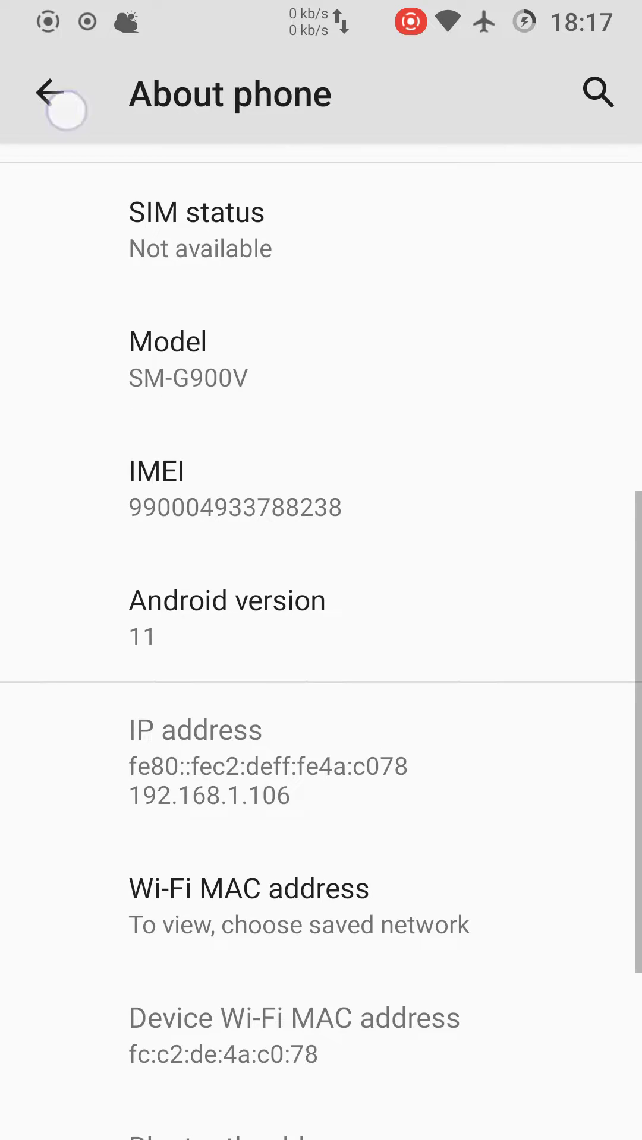
Reopen the Android version page, review it again, and return to the Settings list
click(255, 1091)
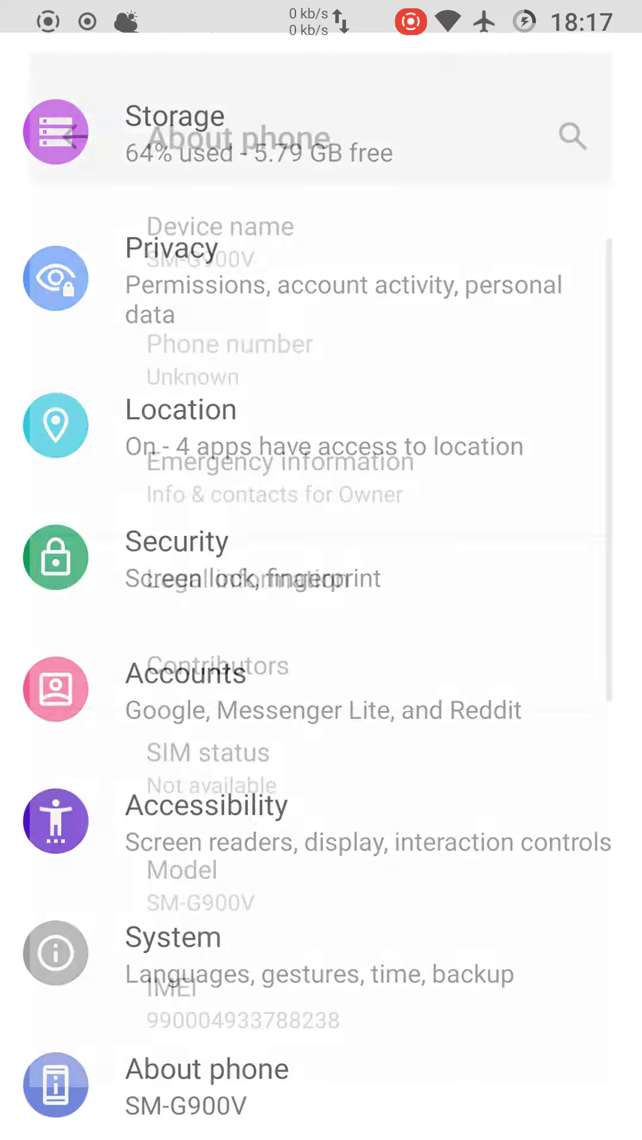
scroll(322, 624, down, 10)
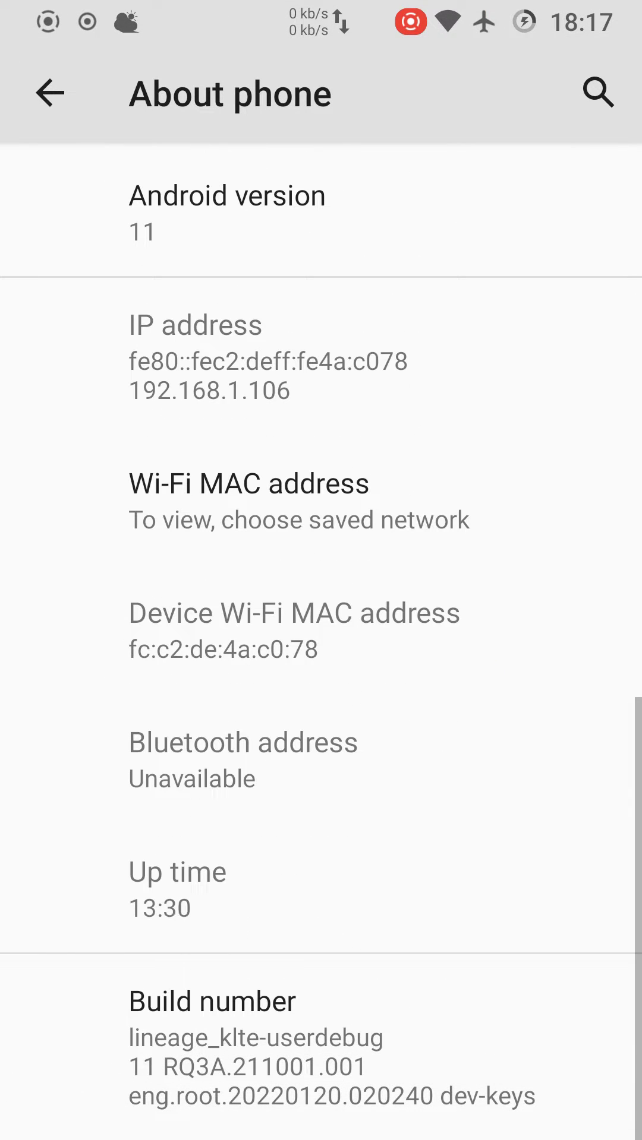
scroll(380, 885, up, 4)
click(288, 589)
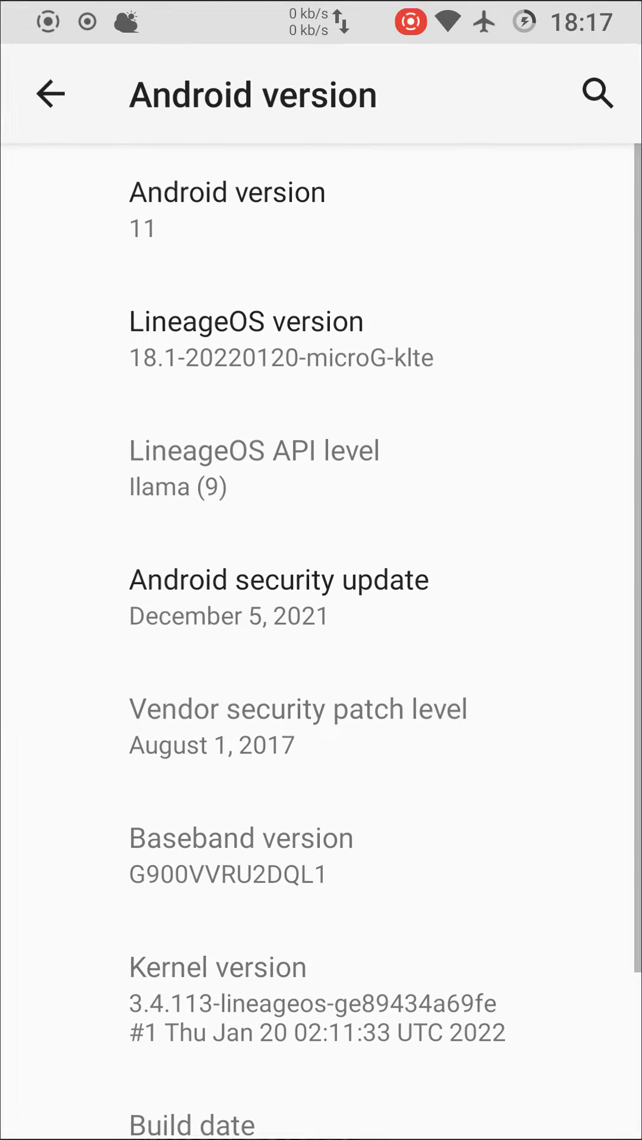
scroll(416, 820, down, 3)
scroll(365, 856, up, 3)
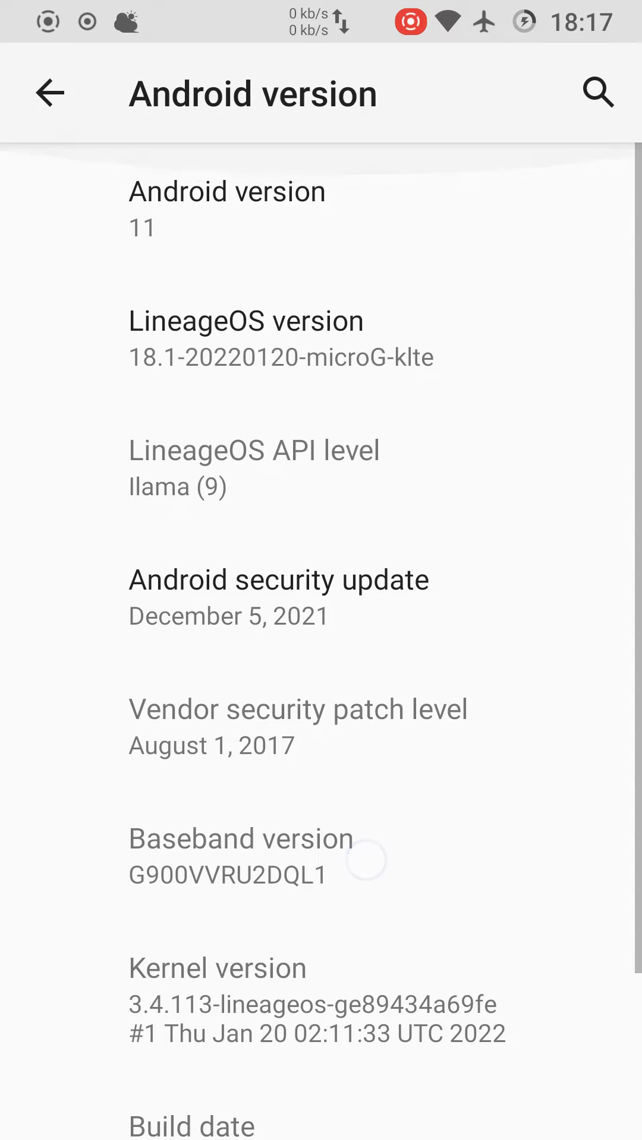
click(317, 208)
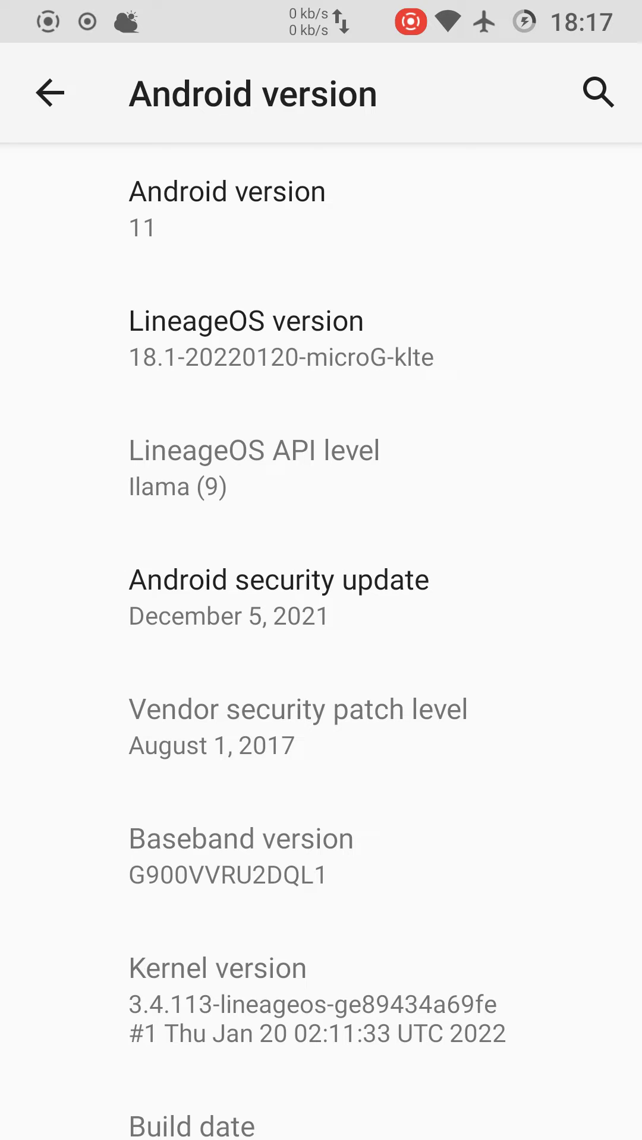
click(288, 212)
scroll(402, 971, down, 3)
scroll(382, 794, up, 3)
click(320, 347)
click(50, 94)
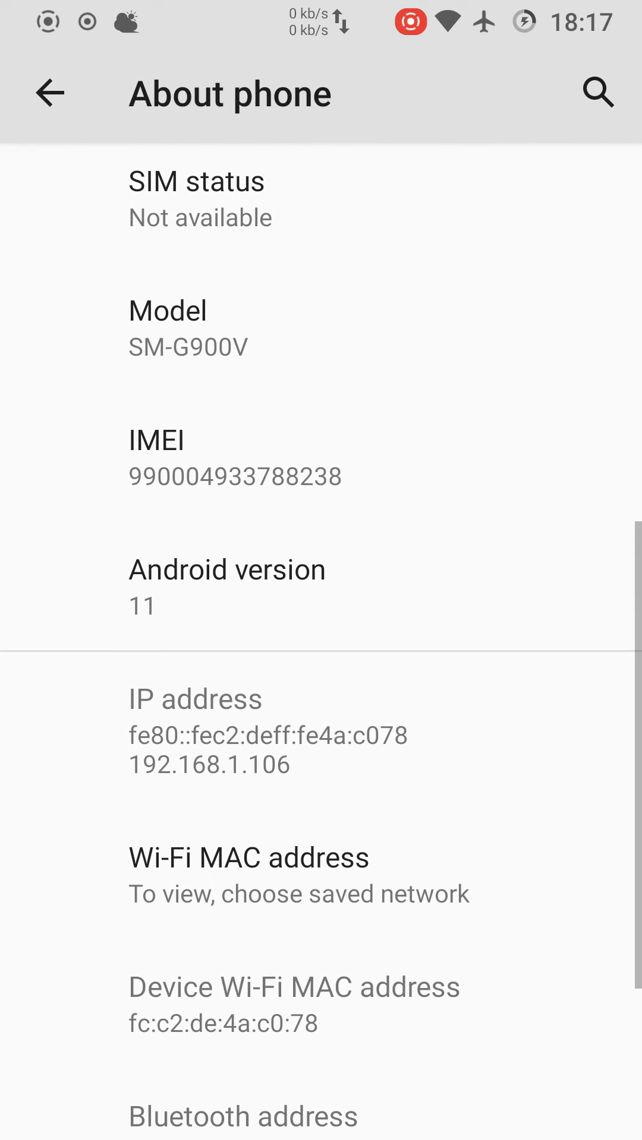
scroll(425, 609, down, 4)
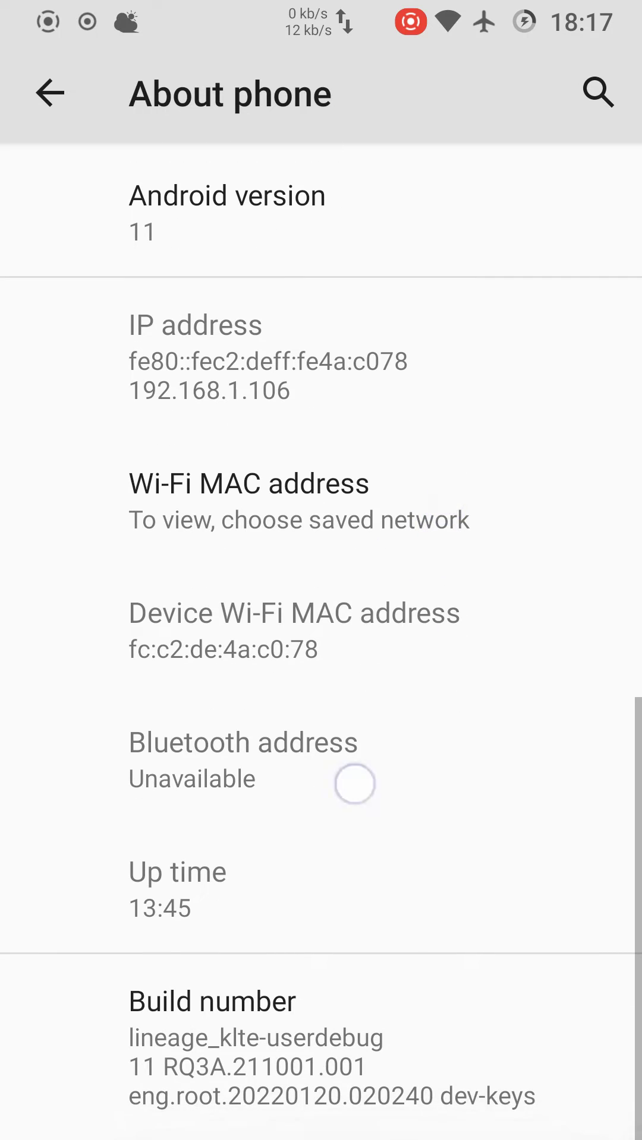
scroll(367, 655, up, 2)
scroll(367, 656, up, 8)
scroll(402, 728, up, 3)
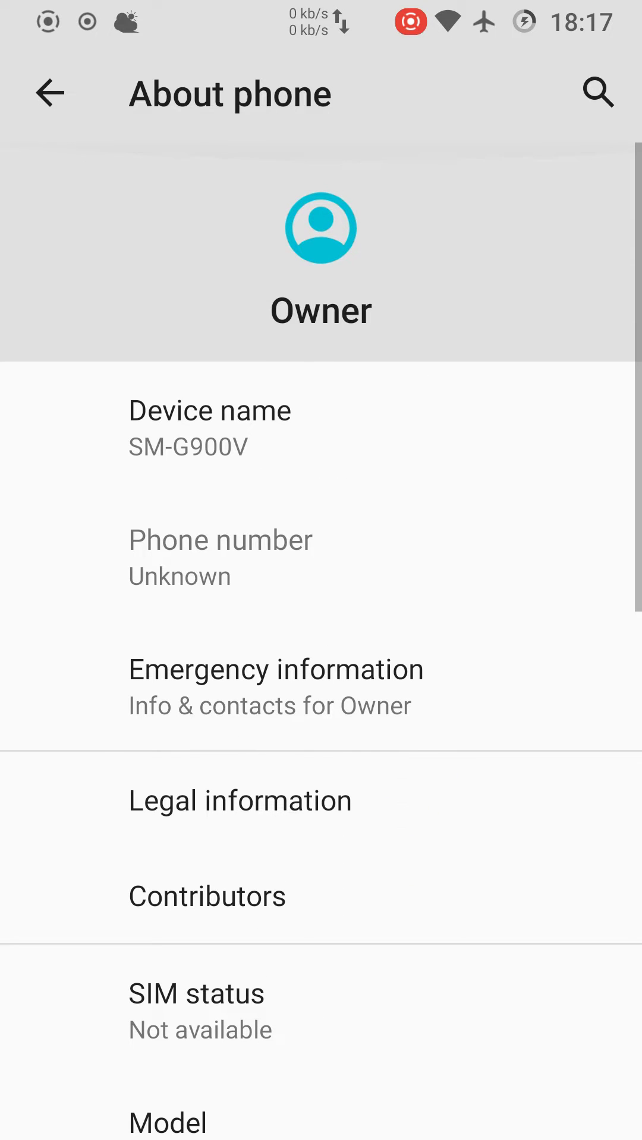
click(50, 94)
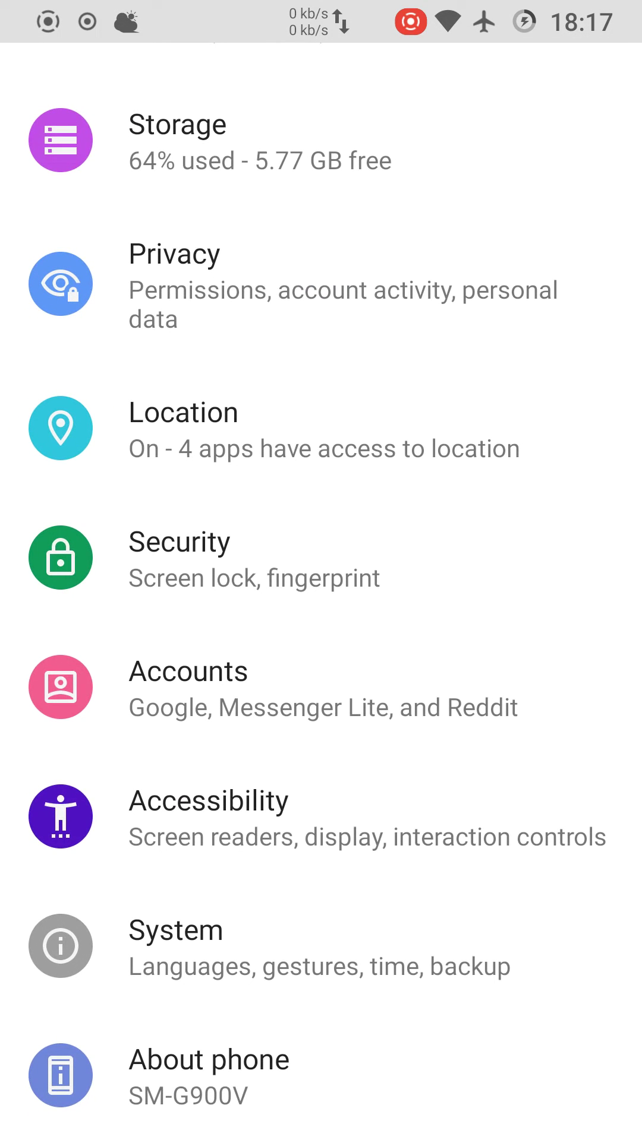
scroll(433, 583, up, 6)
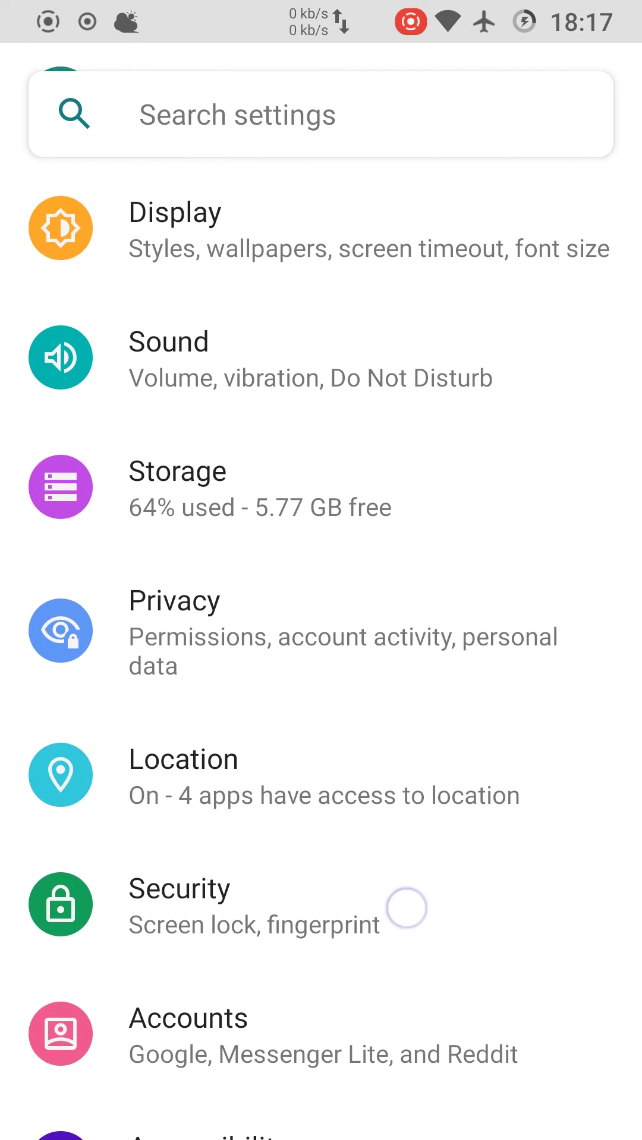
scroll(321, 624, up, 4)
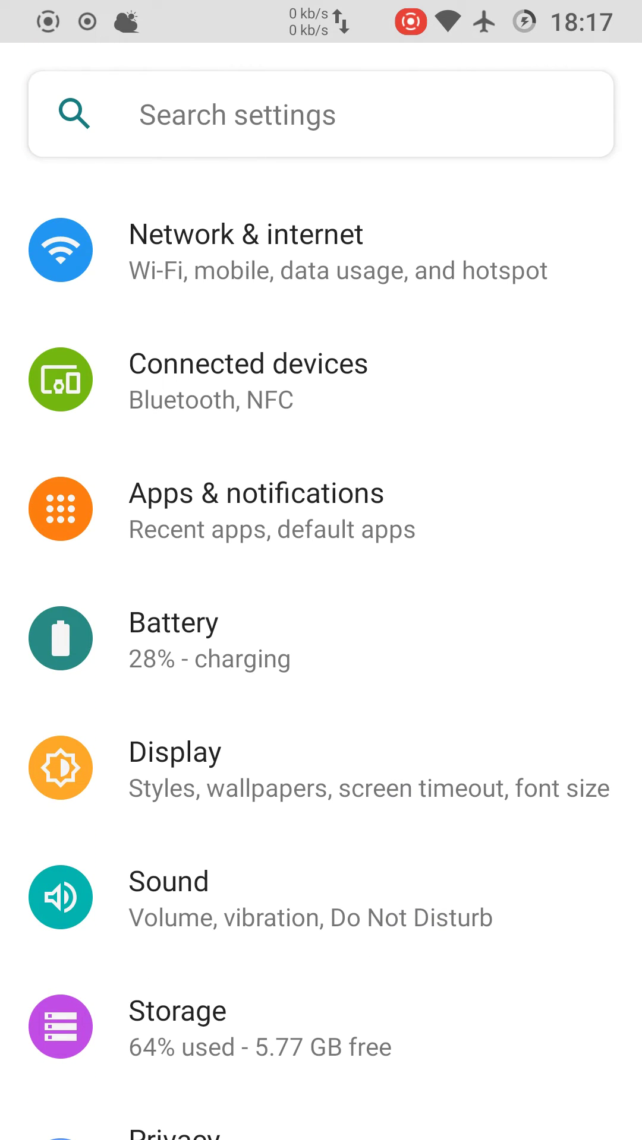
scroll(410, 840, down, 5)
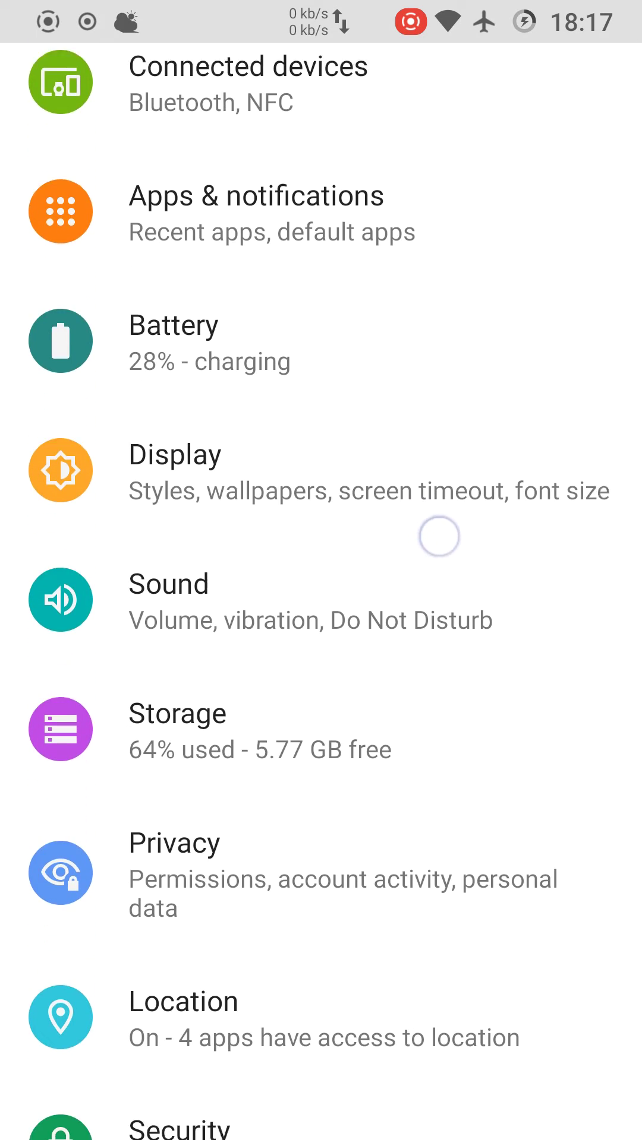
scroll(470, 580, down, 4)
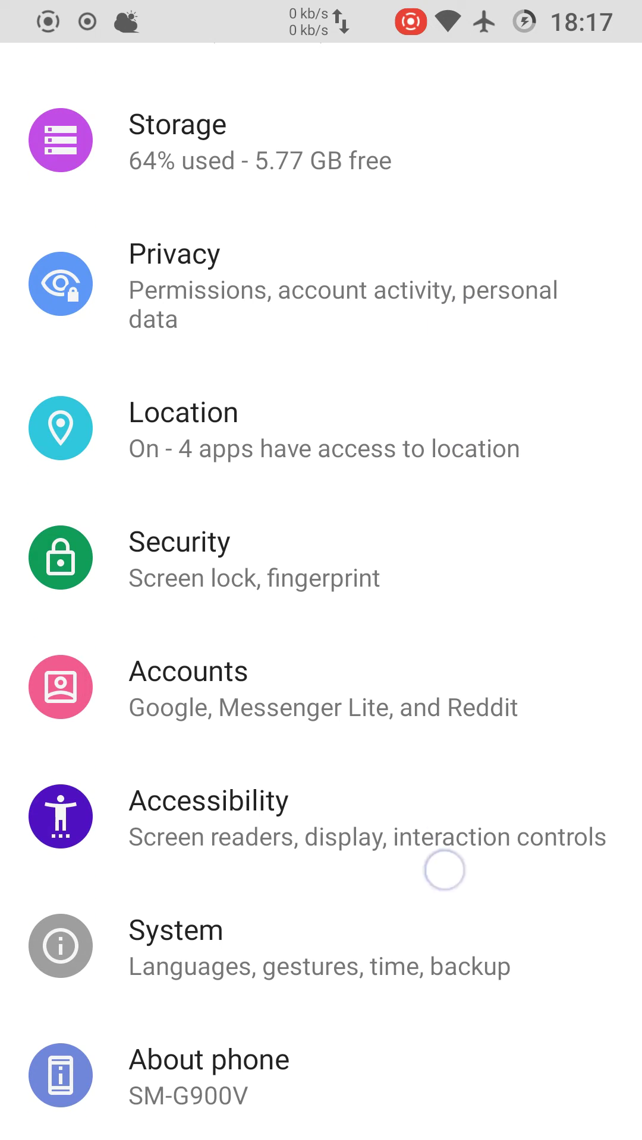
scroll(443, 870, down, 2)
Open Updater under System's Advanced options, showing the 543 MB LineageOS 18.1 build
click(301, 947)
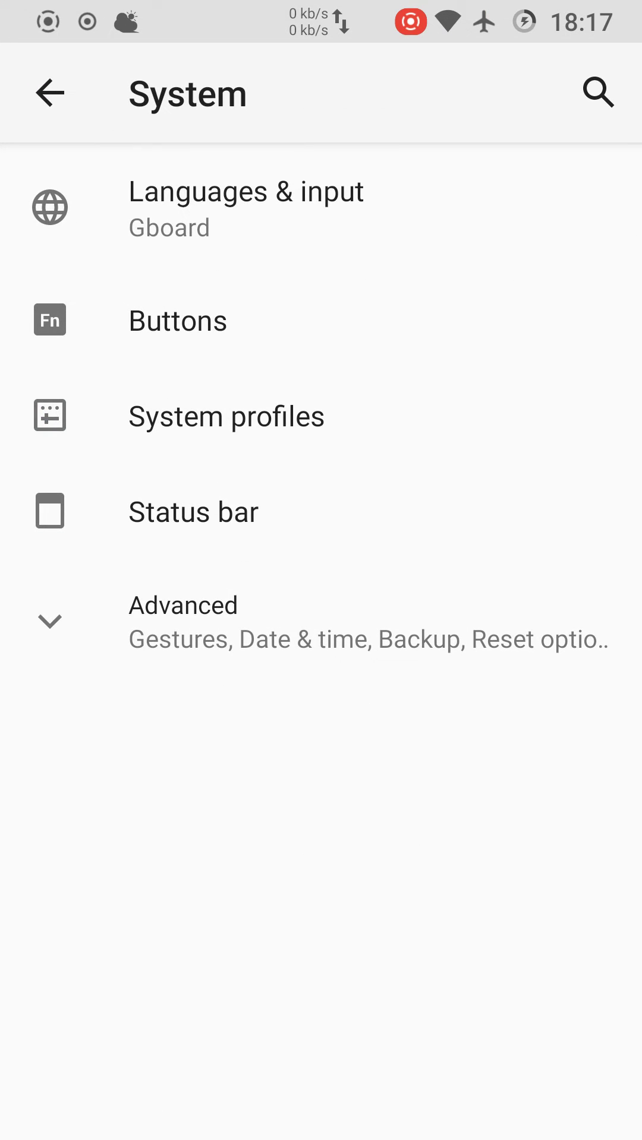
click(262, 639)
scroll(478, 704, down, 4)
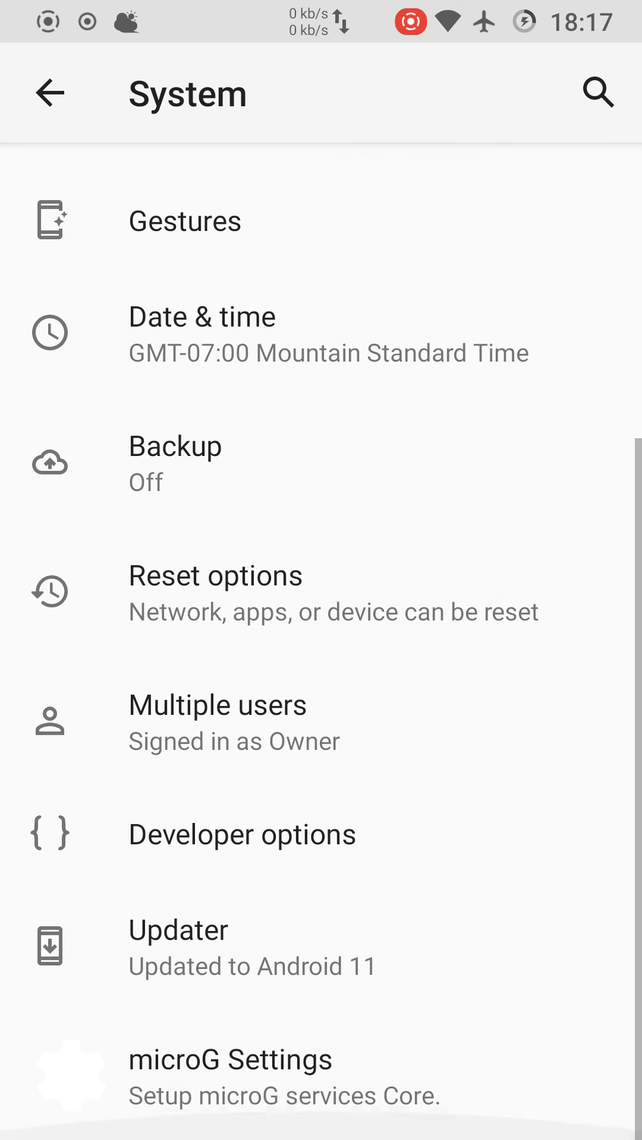
click(244, 953)
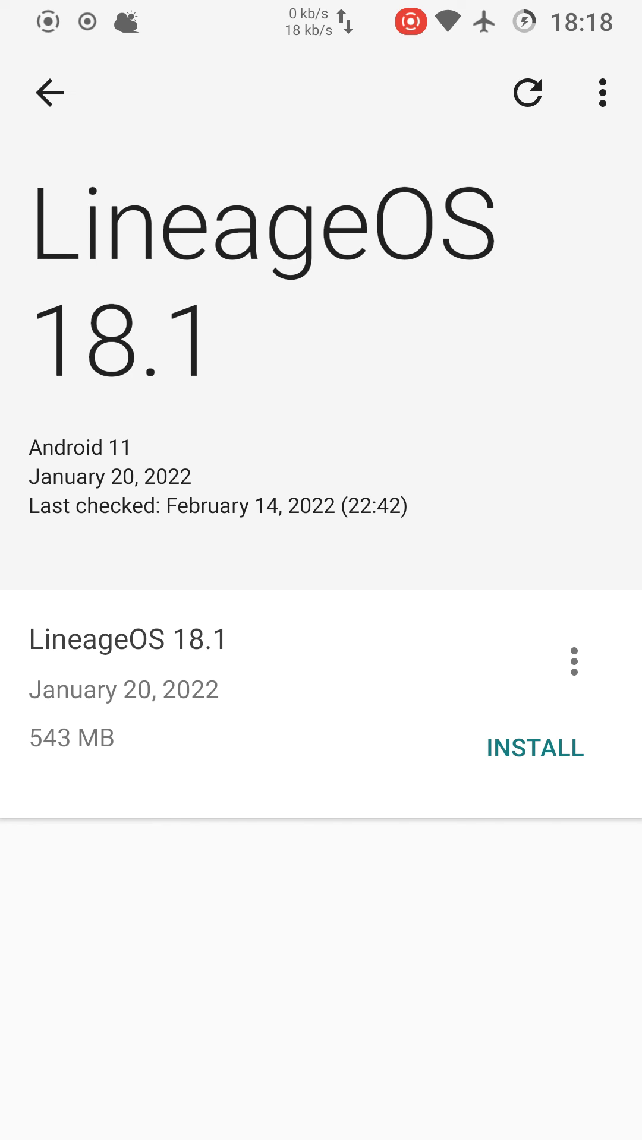
Pull the notification shade down over the LineageOS 18.1 Updater page
drag(321, 9, 321, 802)
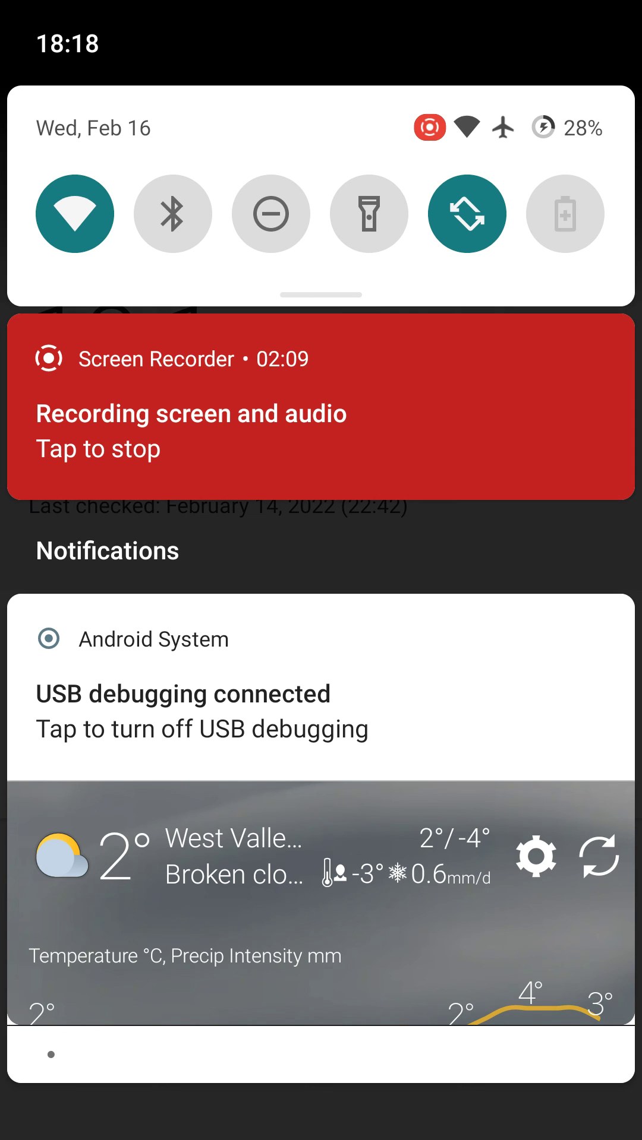